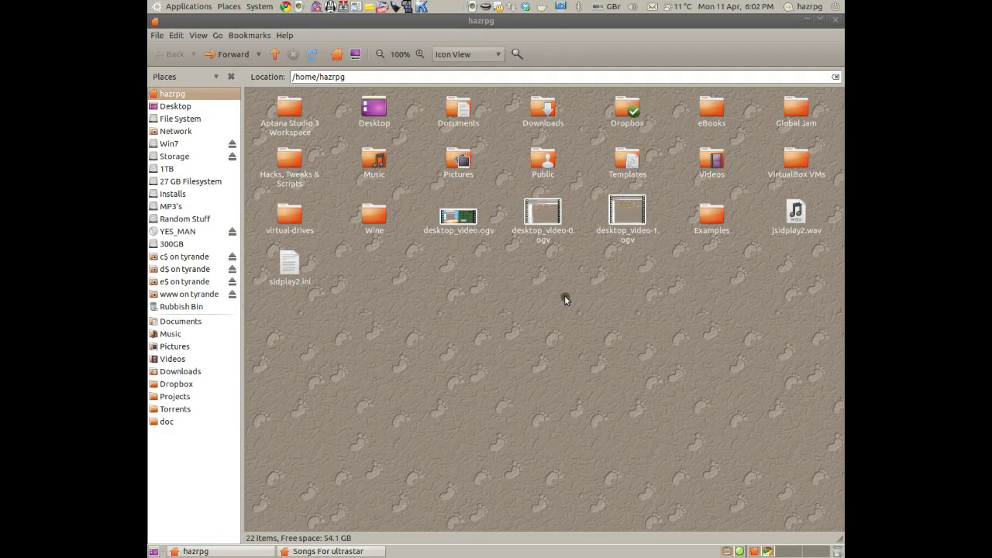
click(250, 7)
mouse_move(236, 7)
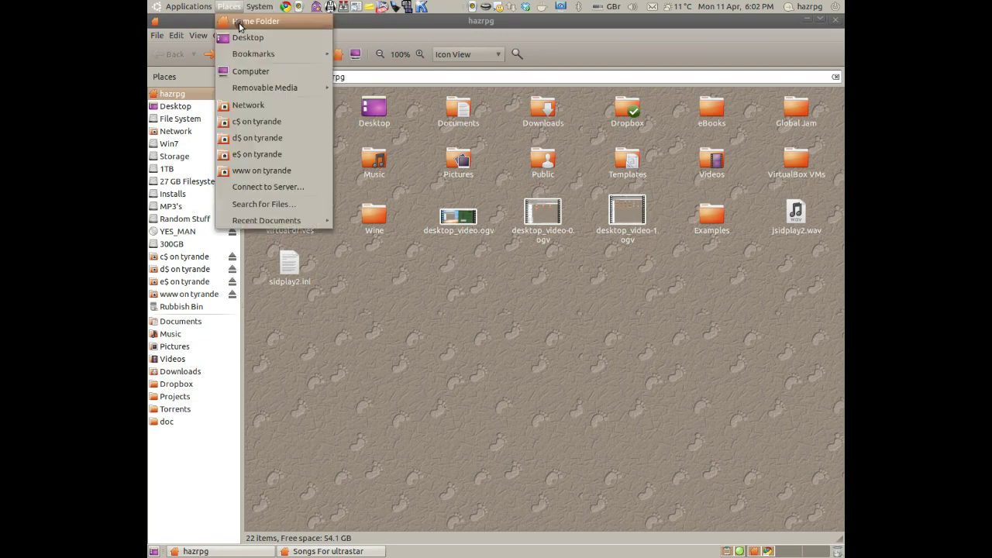
click(235, 7)
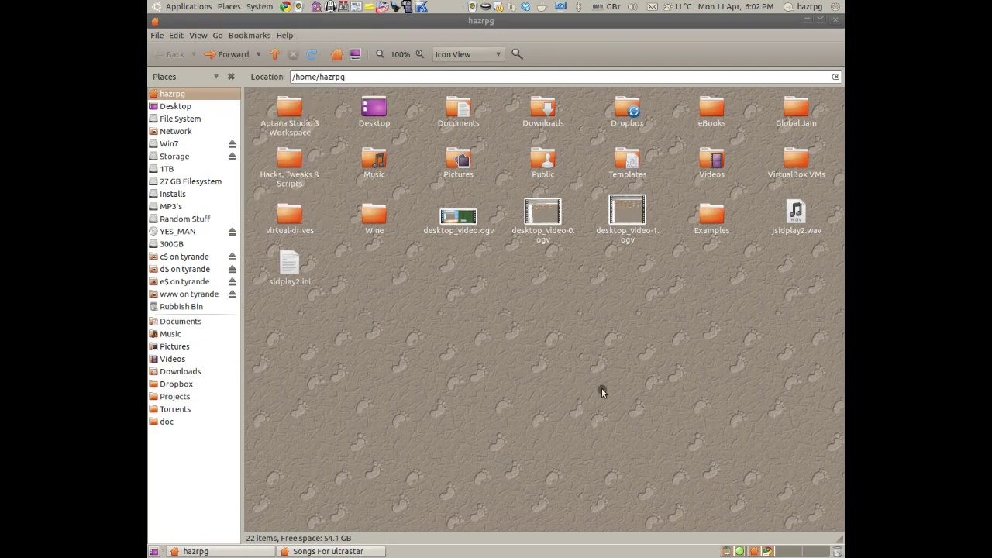
click(570, 353)
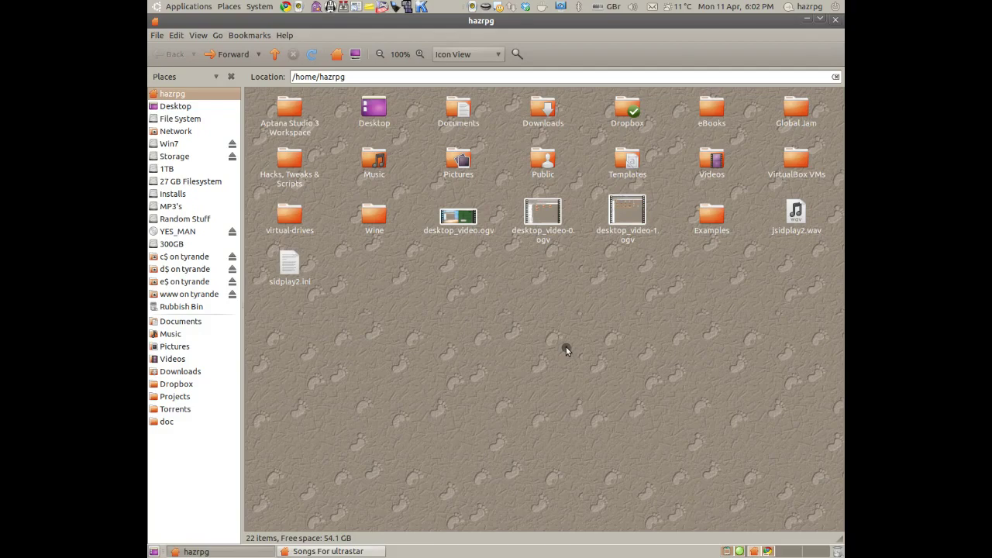
Show the hidden files in the home folder and open the songs folder inside .ultrastar.
key(ctrl+h)
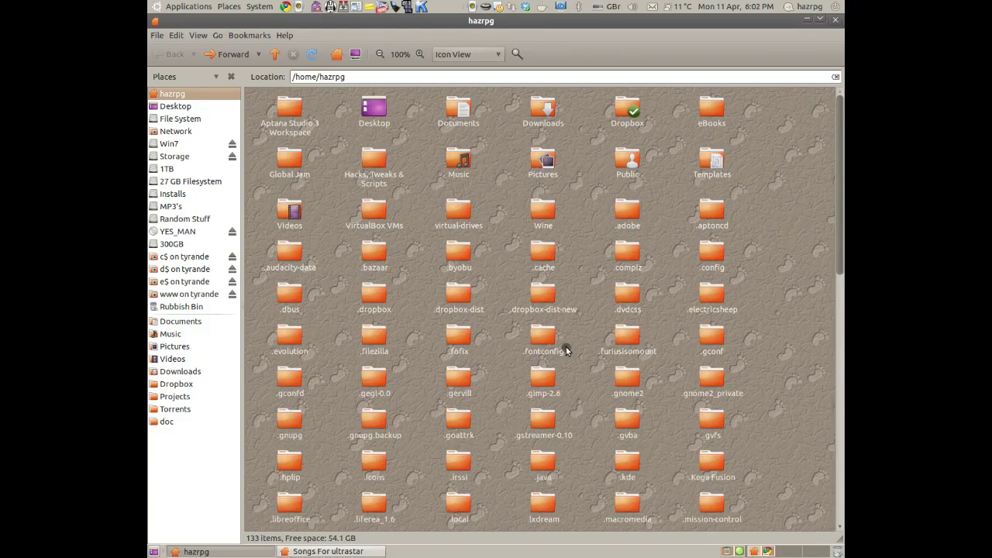
scroll(574, 341, down, 3)
scroll(585, 329, down, 3)
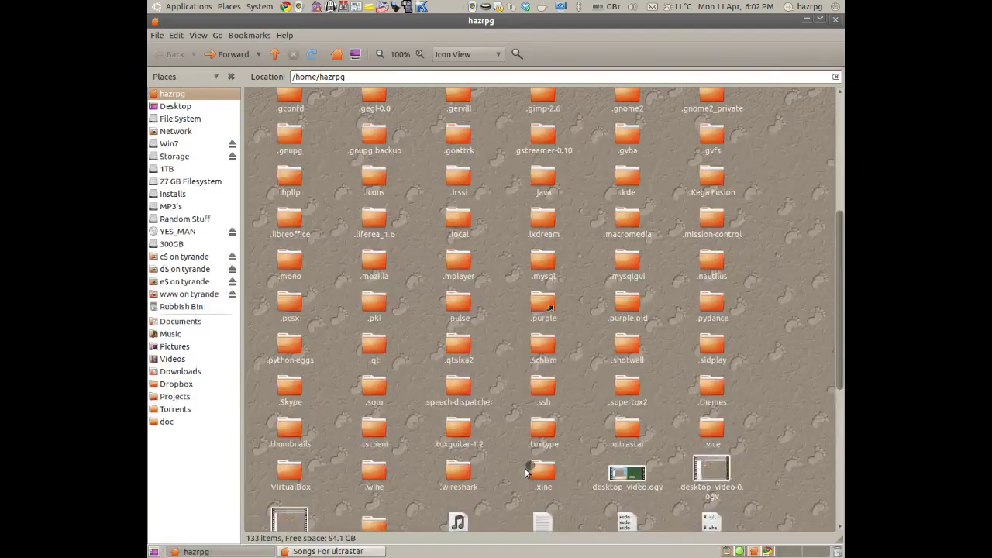
click(630, 428)
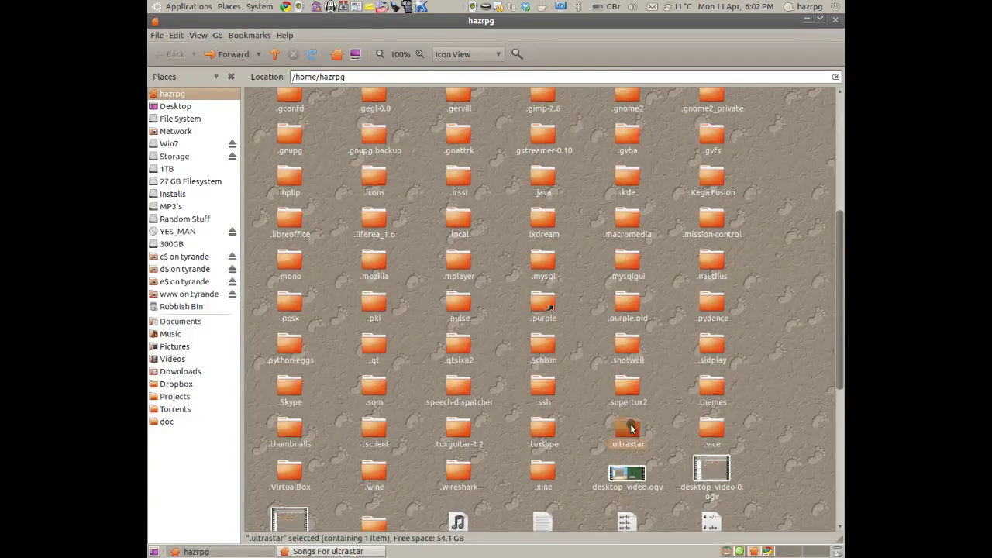
double_click(626, 432)
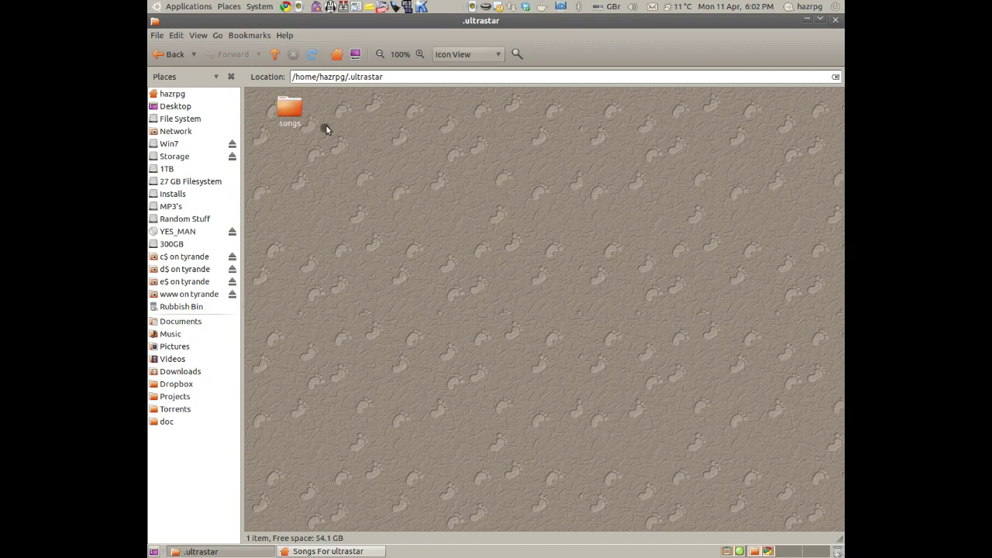
click(292, 114)
double_click(292, 114)
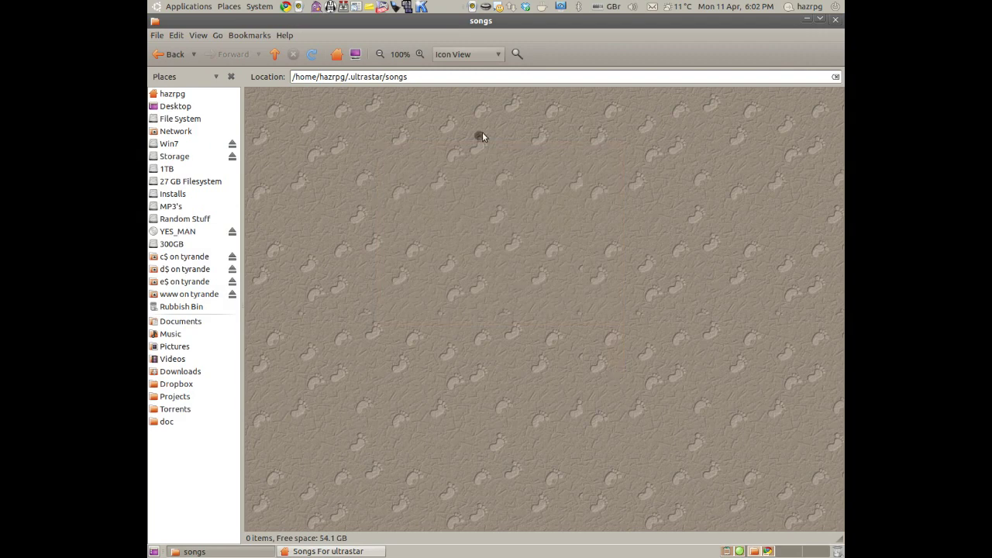
Move the four song zip archives from the Songs For ultrastar folder into .ultrastar/songs, and minimise the emptied source folder's window.
double_click(513, 22)
drag(513, 24, 460, 21)
mouse_move(658, 227)
mouse_down()
mouse_move(639, 234)
mouse_move(662, 220)
mouse_up()
drag(738, 423, 320, 148)
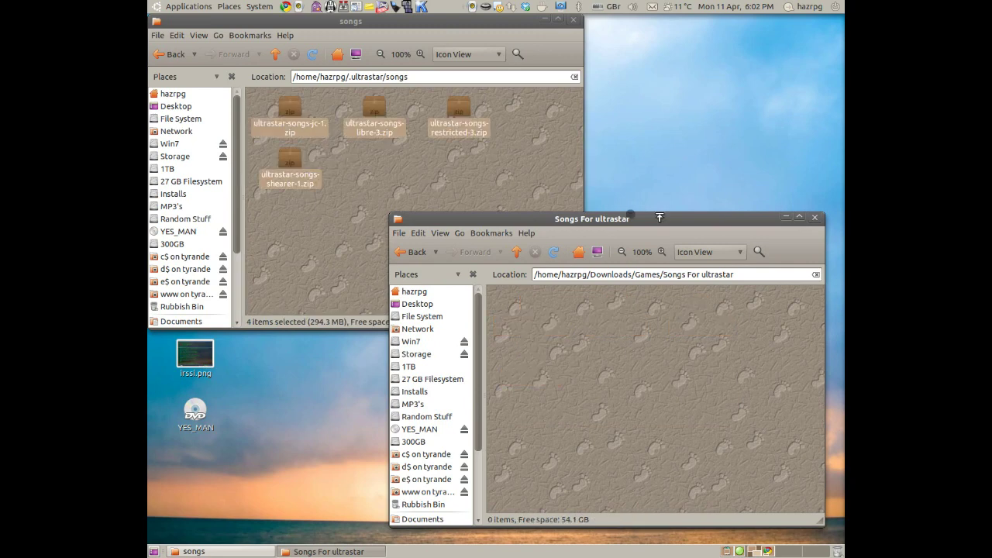
double_click(659, 218)
Extract ultrastar-songs-jc-1.zip directly into the current .ultrastar/songs folder.
click(335, 140)
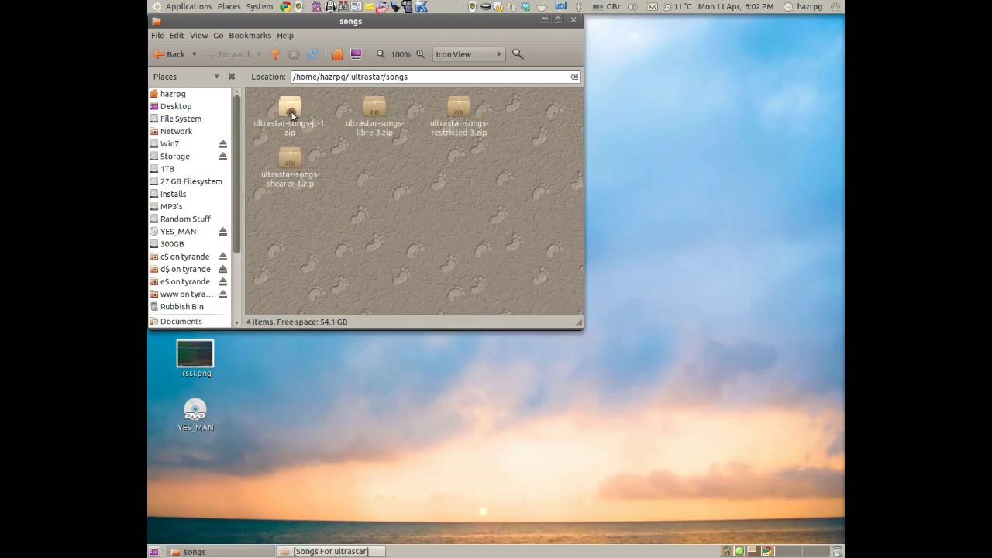
right_click(291, 112)
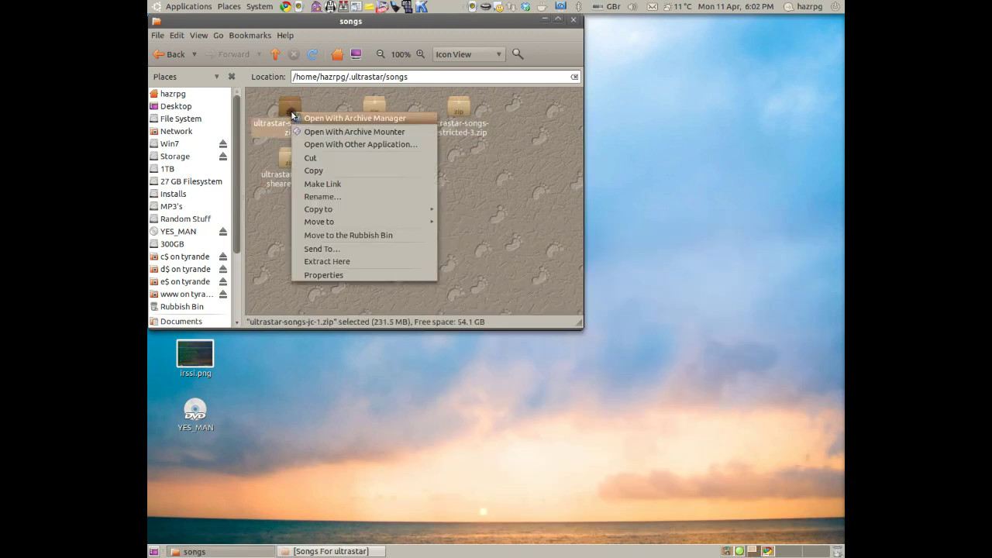
click(397, 264)
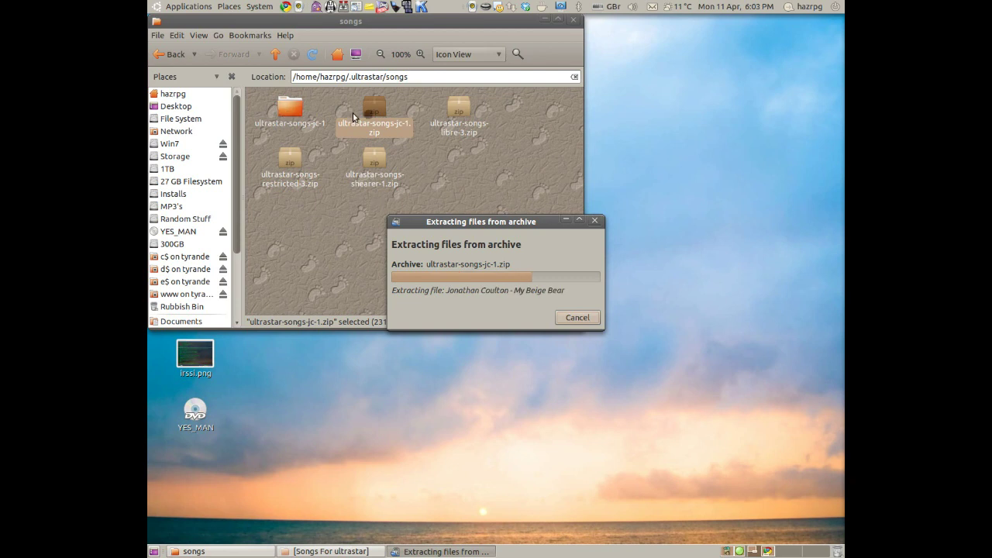
Move the Jonathan Coulton folder out of the extracted nested songs folder, up one level into .ultrastar/songs.
double_click(295, 118)
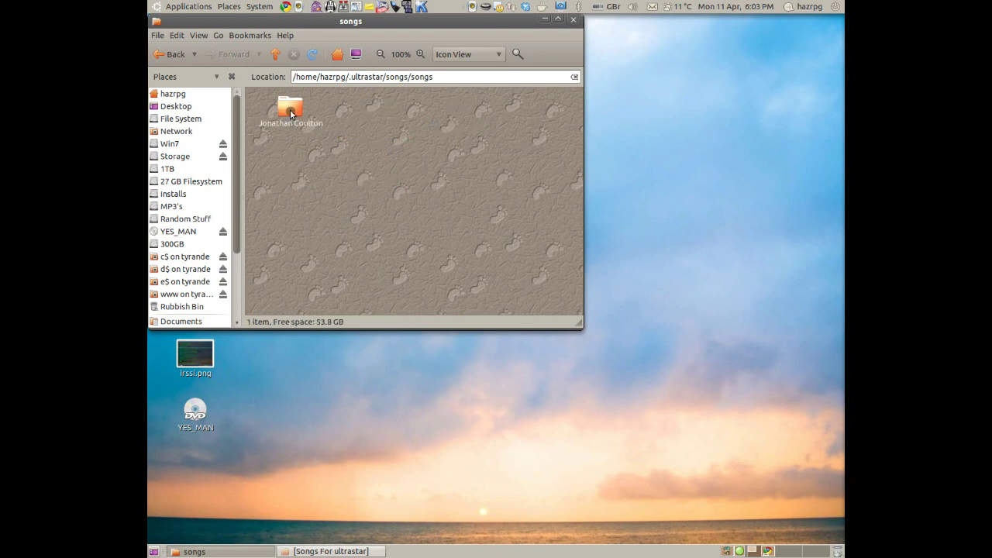
right_click(291, 115)
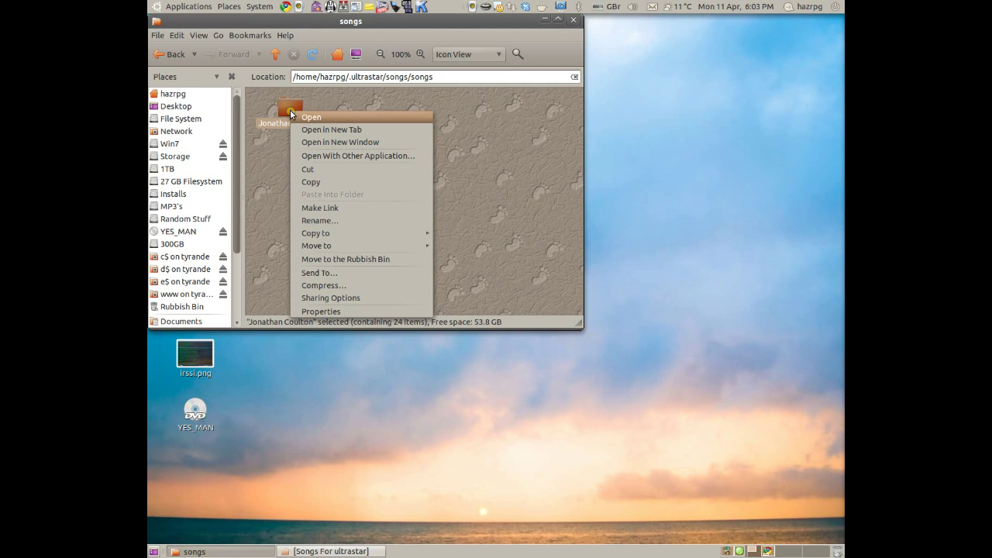
click(330, 169)
click(167, 53)
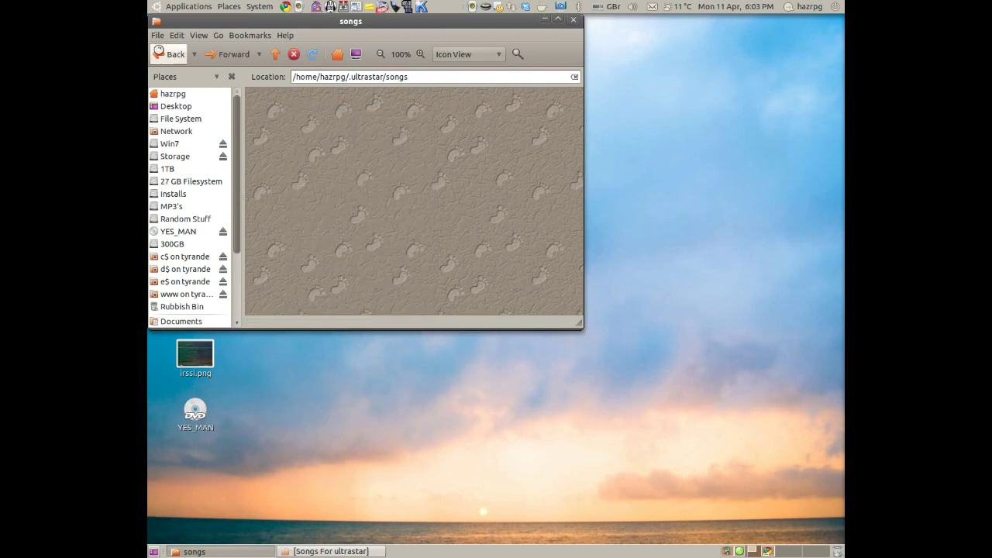
right_click(413, 220)
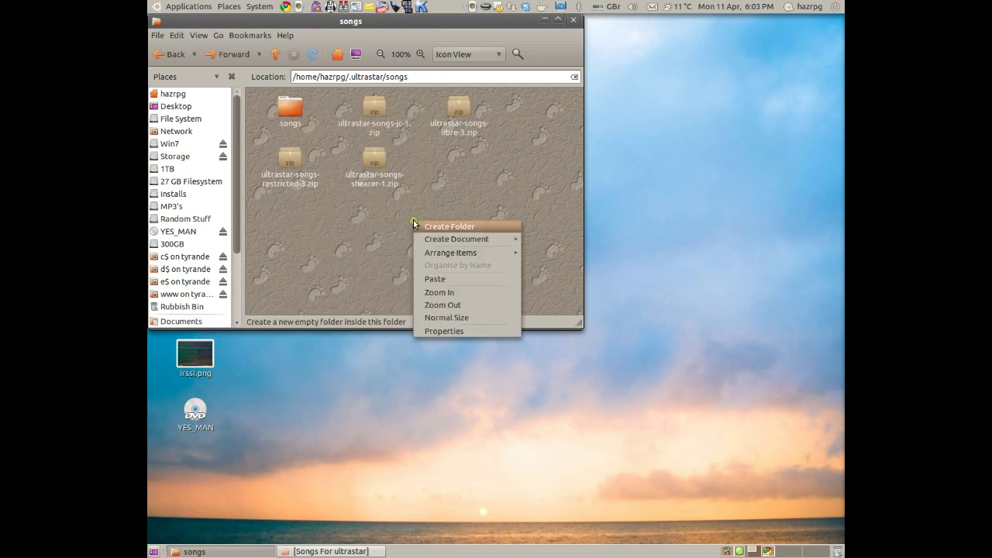
click(450, 278)
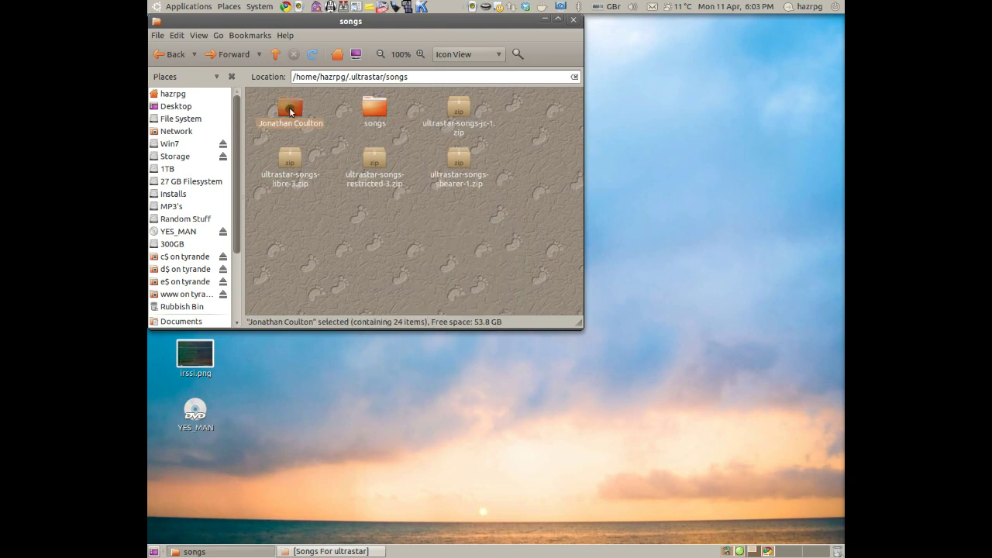
Permanently delete the emptied nested songs folder and extract ultrastar-songs-libre-3.zip in place.
click(379, 113)
key(shift+Delete)
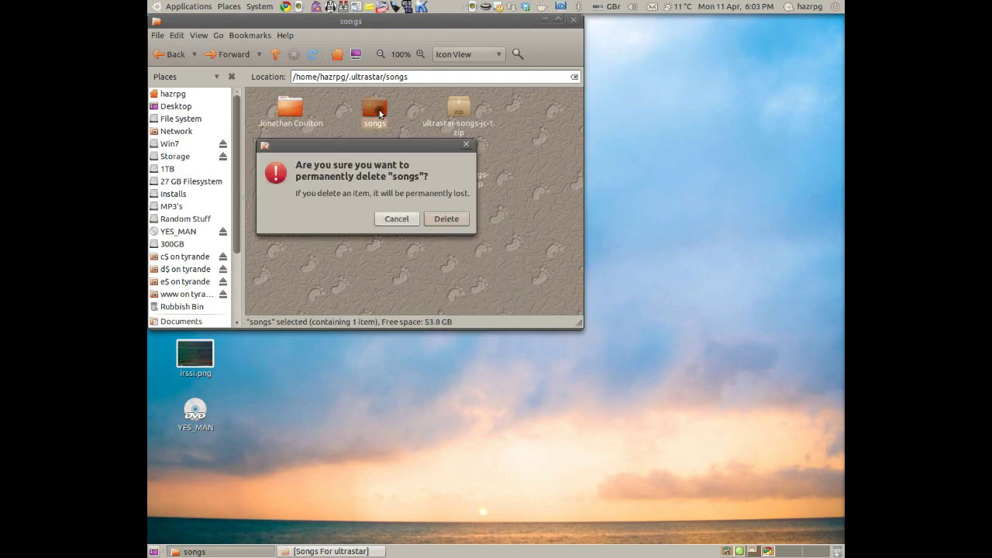
key(Return)
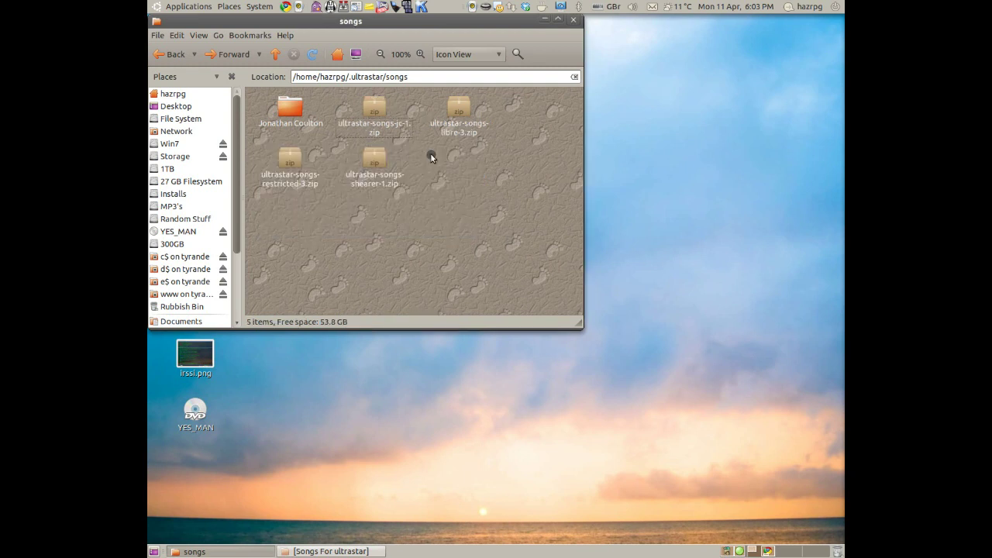
right_click(465, 113)
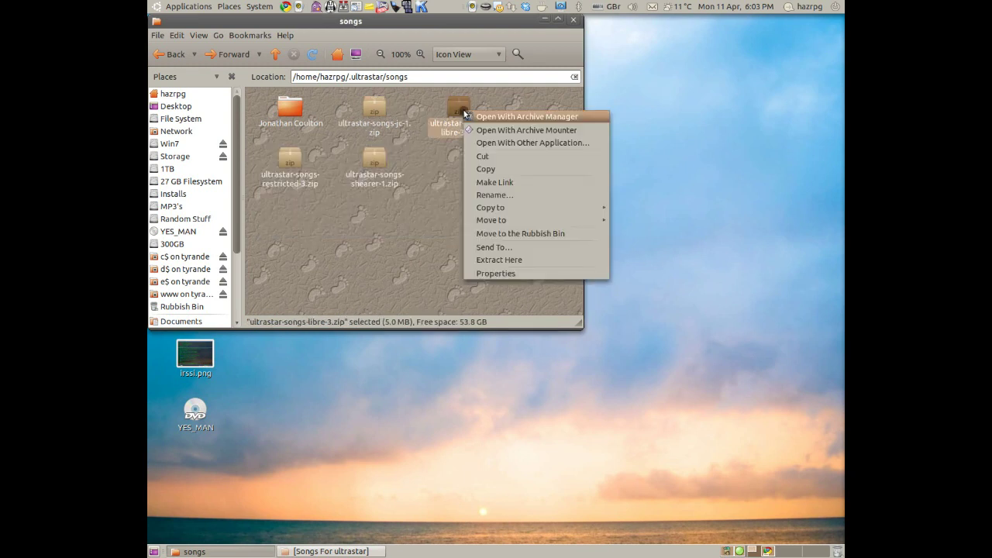
click(536, 261)
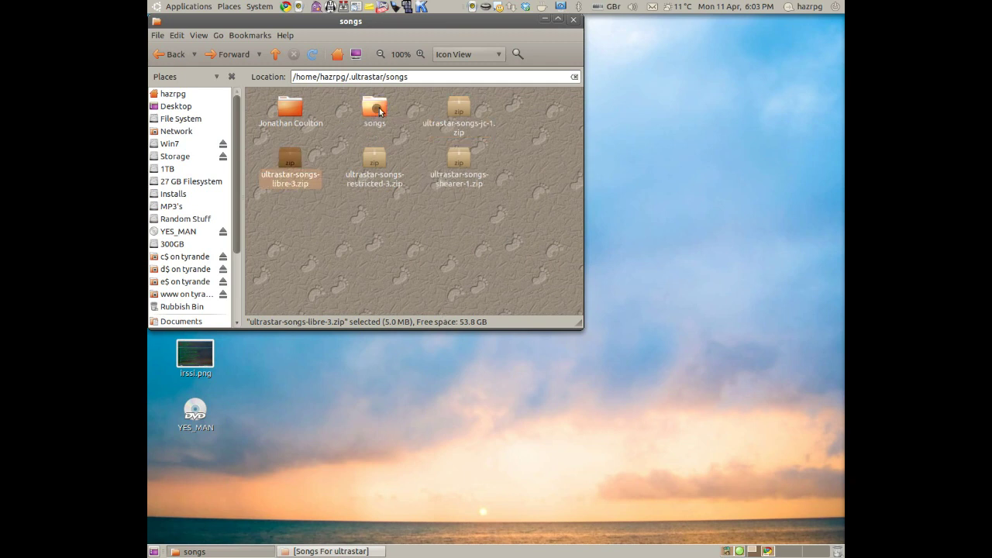
Move the libre folder out of the nested songs folder, up one level into .ultrastar/songs.
double_click(377, 109)
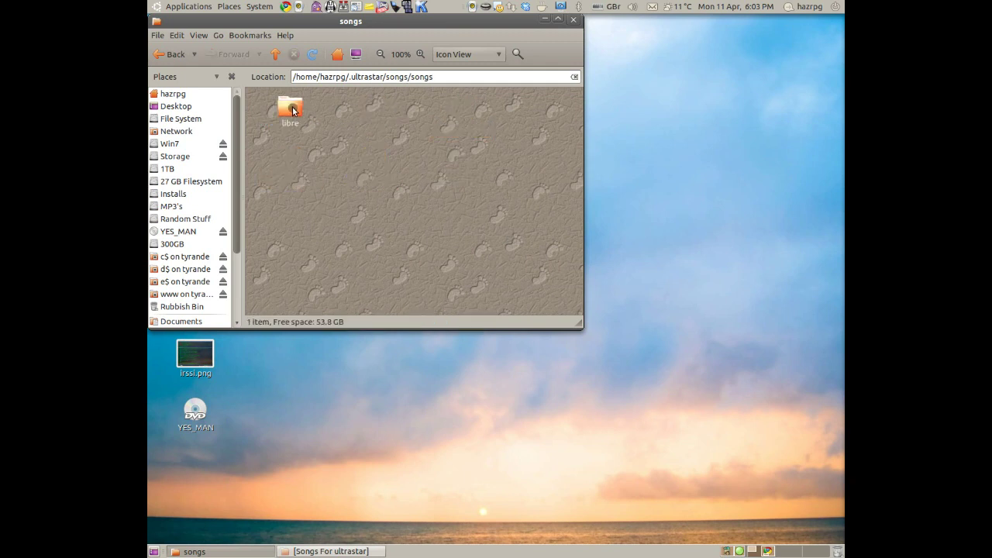
right_click(293, 111)
click(326, 166)
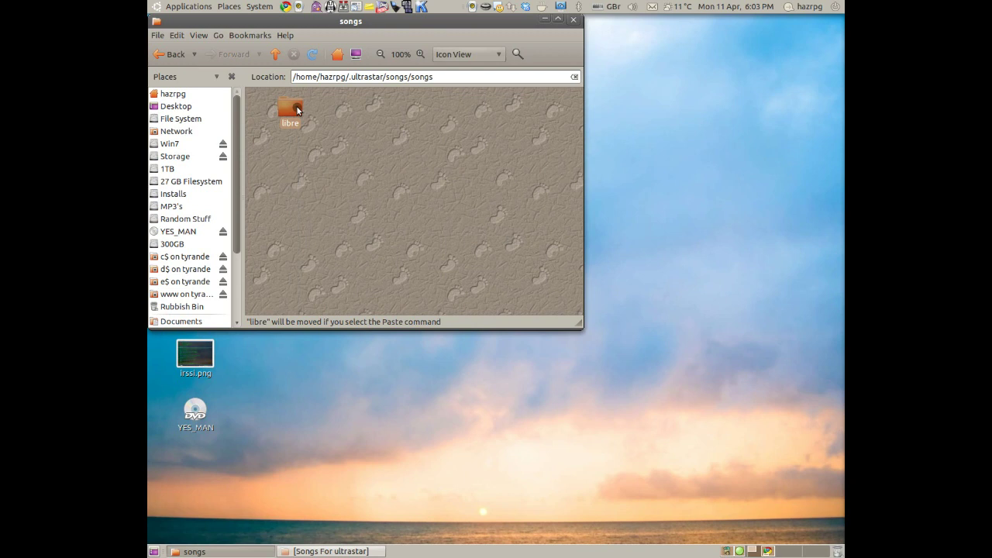
click(175, 55)
right_click(355, 224)
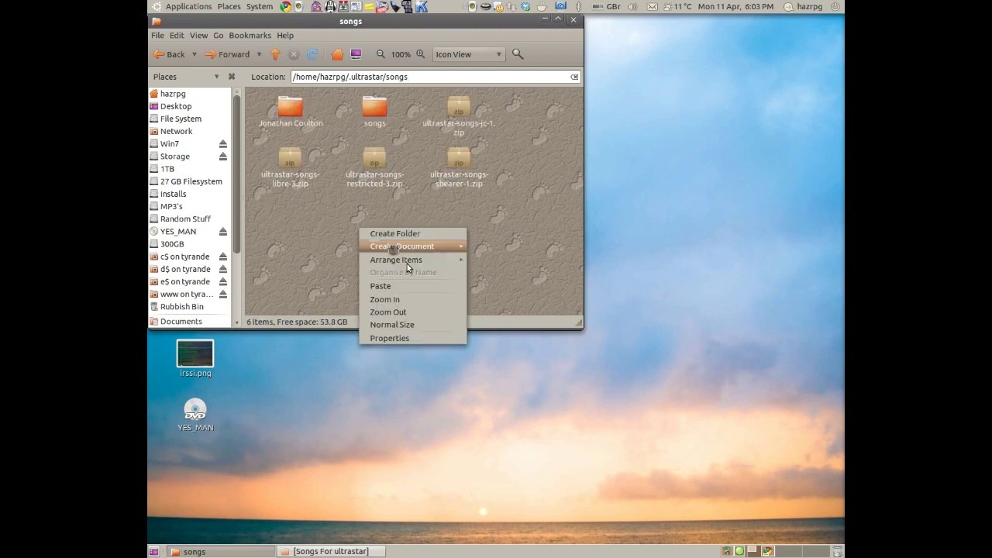
click(401, 276)
Delete the nested songs folder left over from the libre archive and extract ultrastar-songs-restricted-3.zip in place.
click(463, 111)
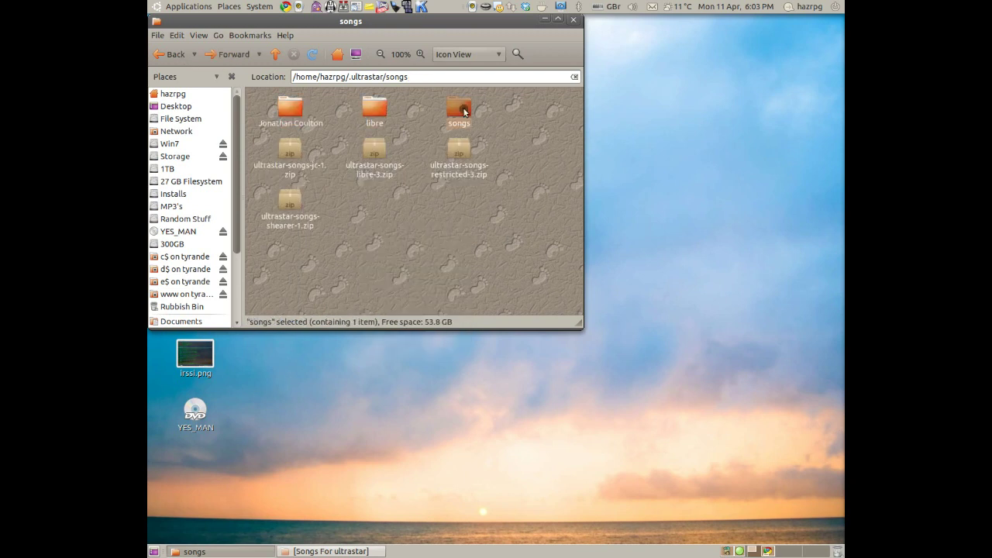
key(Delete)
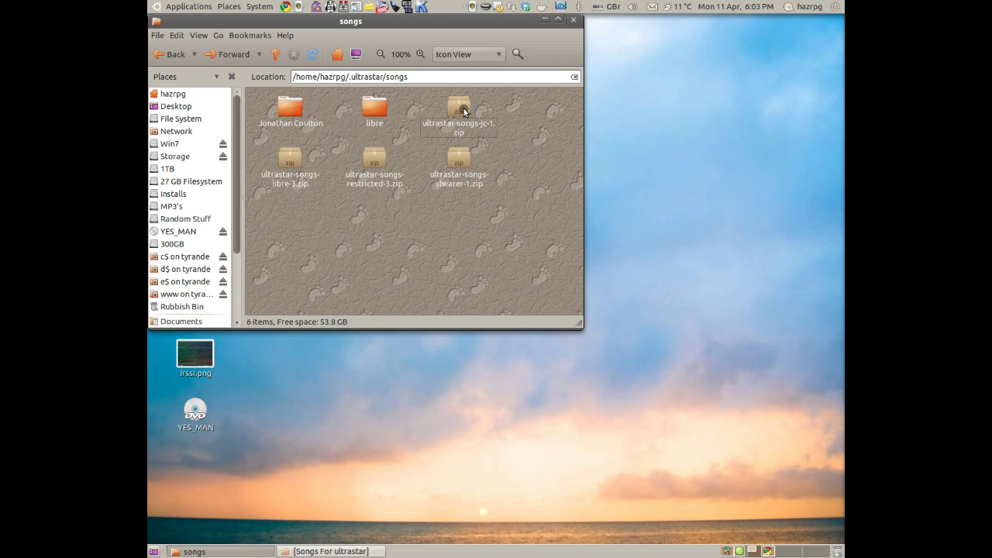
right_click(371, 166)
click(416, 314)
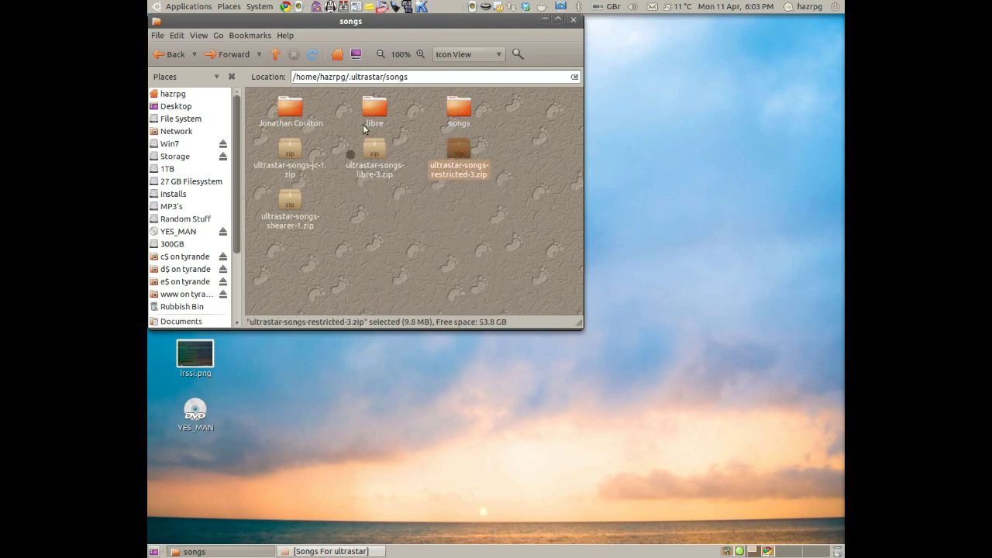
Move the restricted folder out of the nested songs folder, up one level into .ultrastar/songs.
double_click(282, 114)
right_click(282, 114)
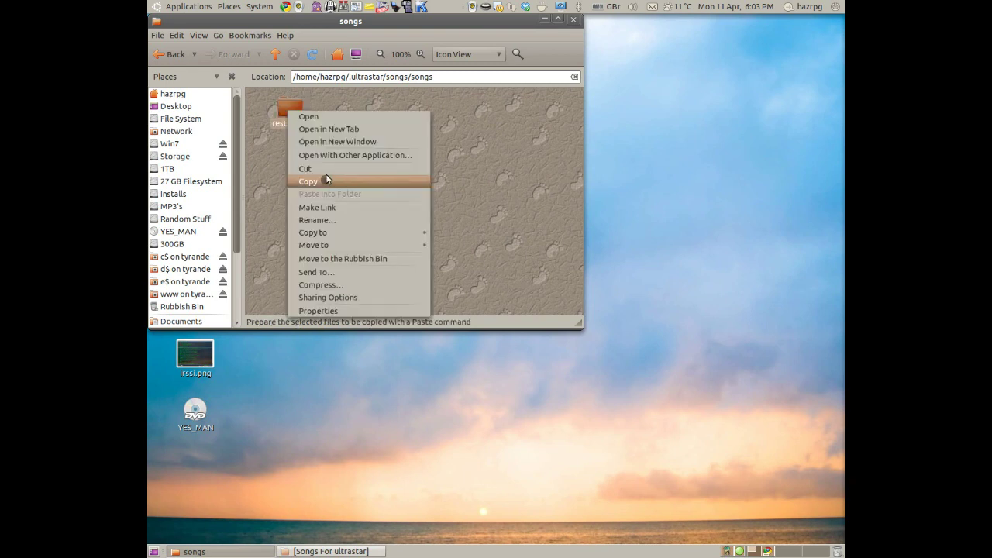
click(326, 174)
click(168, 51)
right_click(404, 238)
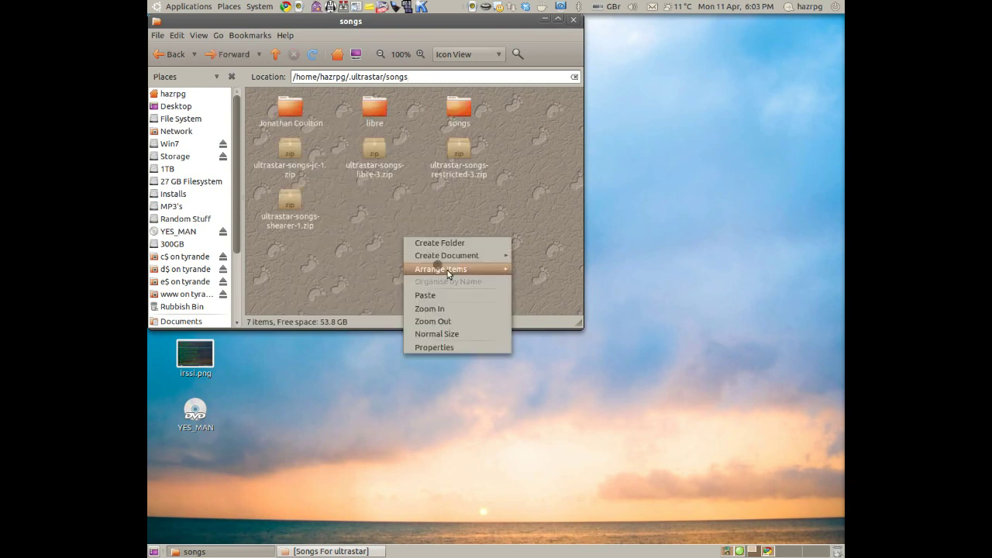
click(426, 296)
Delete the nested songs folder left over from the restricted archive and extract ultrastar-songs-shearer-1.zip in place.
click(292, 155)
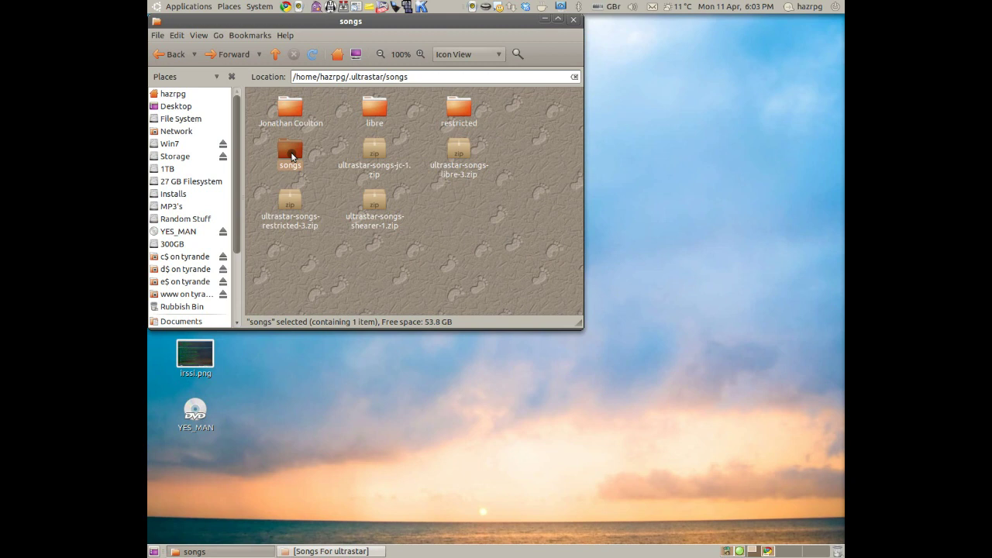
key(Delete)
right_click(309, 202)
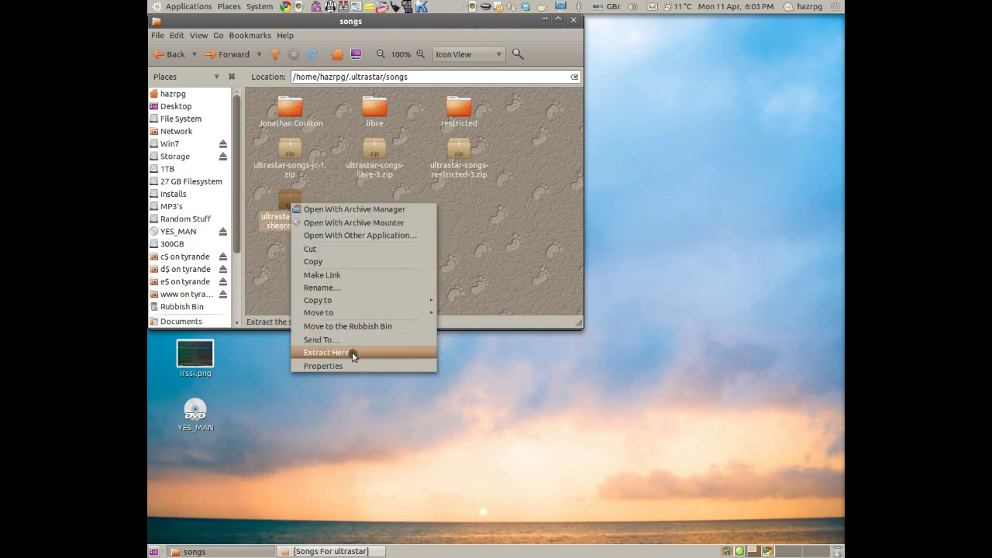
click(352, 352)
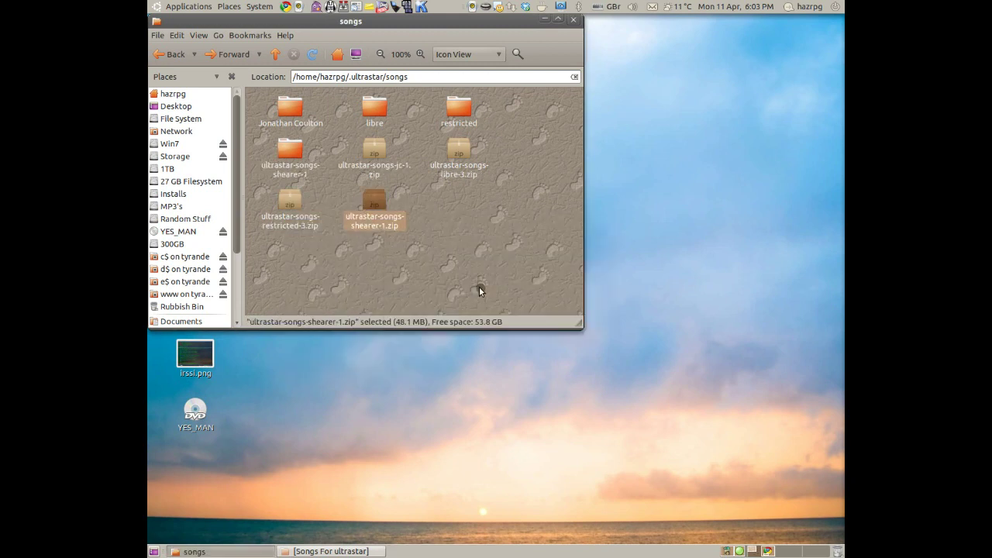
Move the Shearer folder out of the nested songs folder, up one level into .ultrastar/songs.
double_click(290, 149)
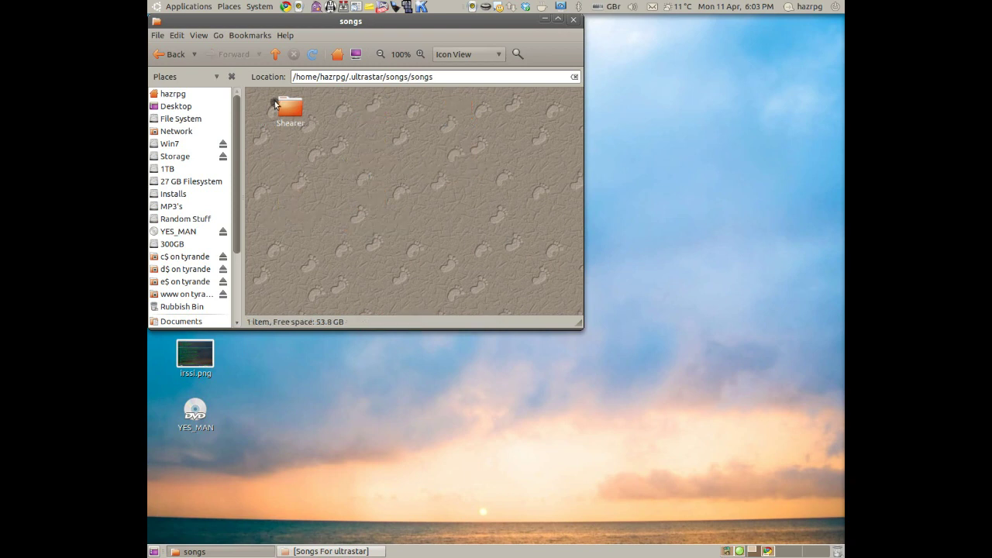
right_click(285, 104)
click(304, 162)
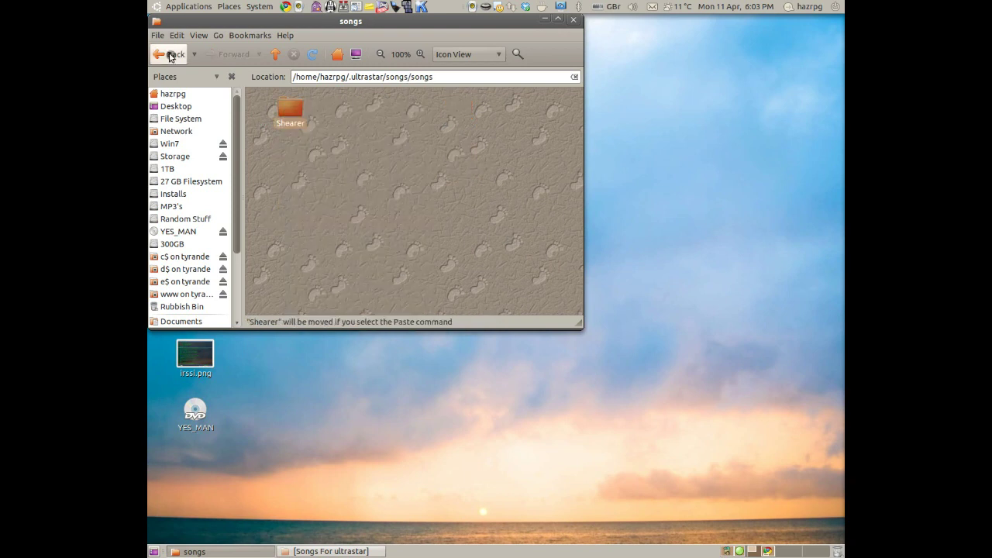
click(171, 54)
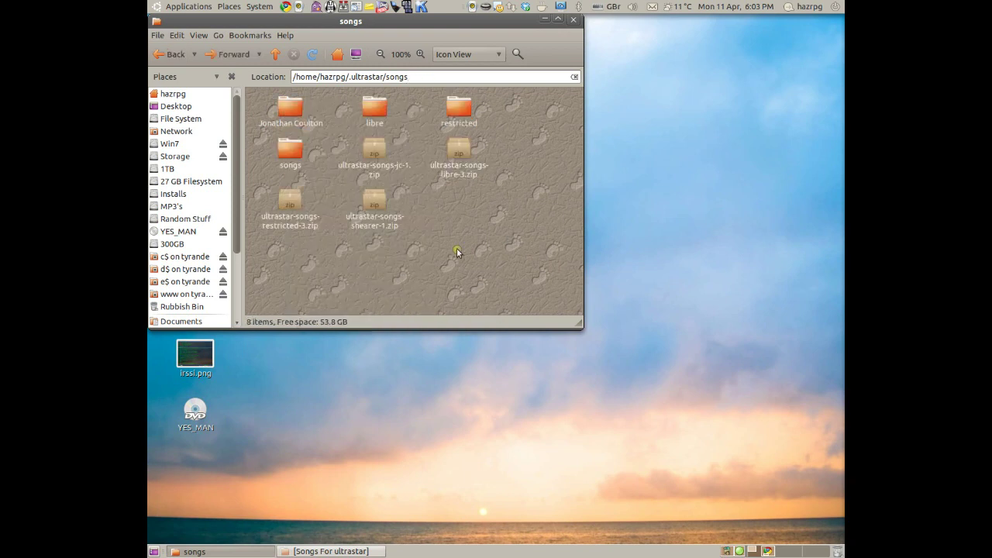
right_click(456, 248)
click(486, 308)
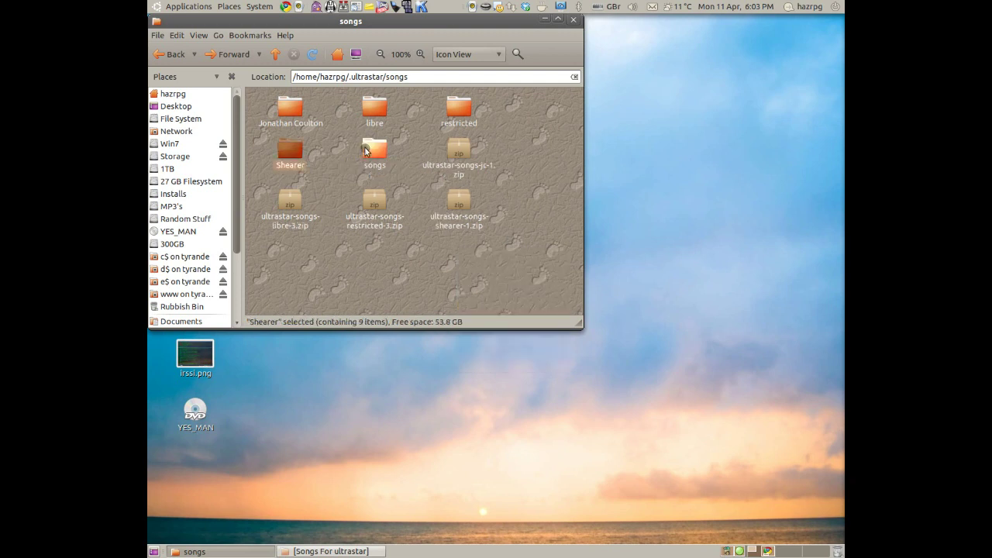
Permanently delete the nested songs folder left over from the shearer archive.
click(365, 152)
key(shift+Delete)
click(447, 218)
Move the four ultrastar-songs zip archives out of .ultrastar/songs back into the Songs For ultrastar folder, and minimise that folder's window.
drag(503, 249, 310, 166)
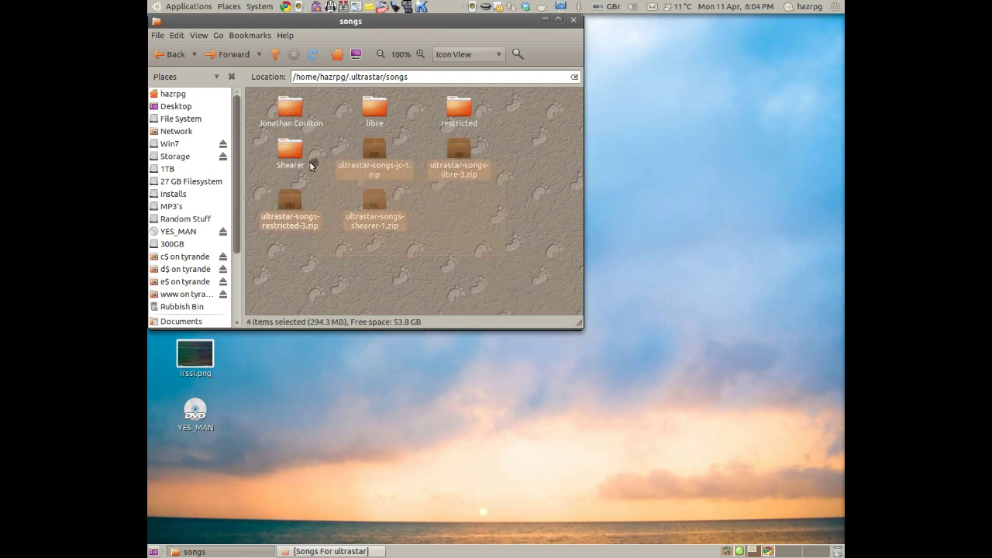
click(332, 552)
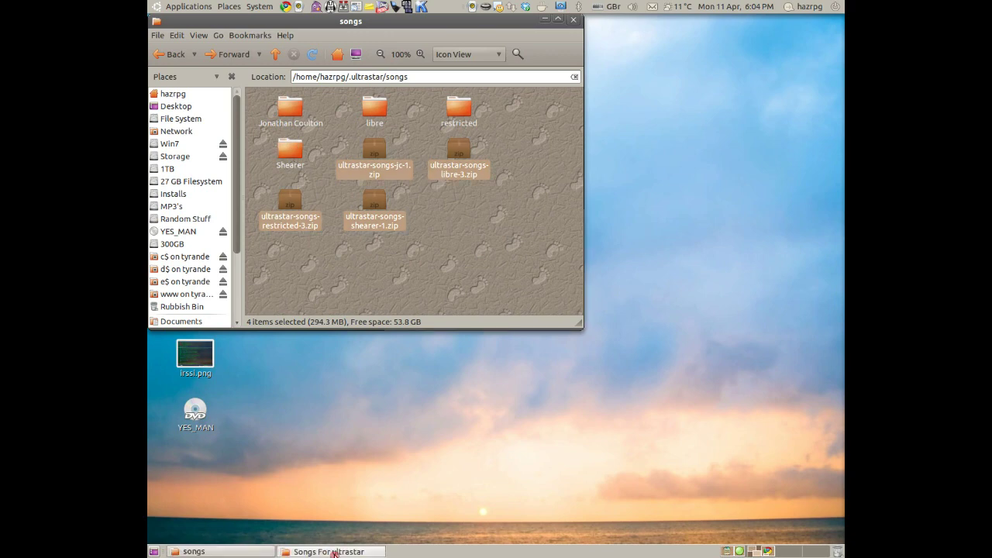
click(333, 552)
drag(373, 156, 639, 402)
click(716, 224)
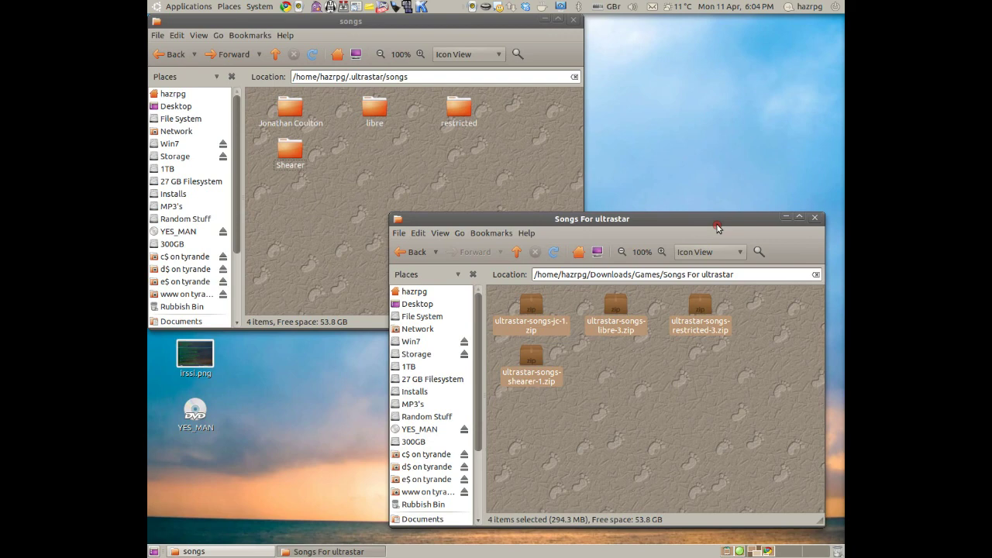
click(789, 217)
drag(421, 36, 676, 236)
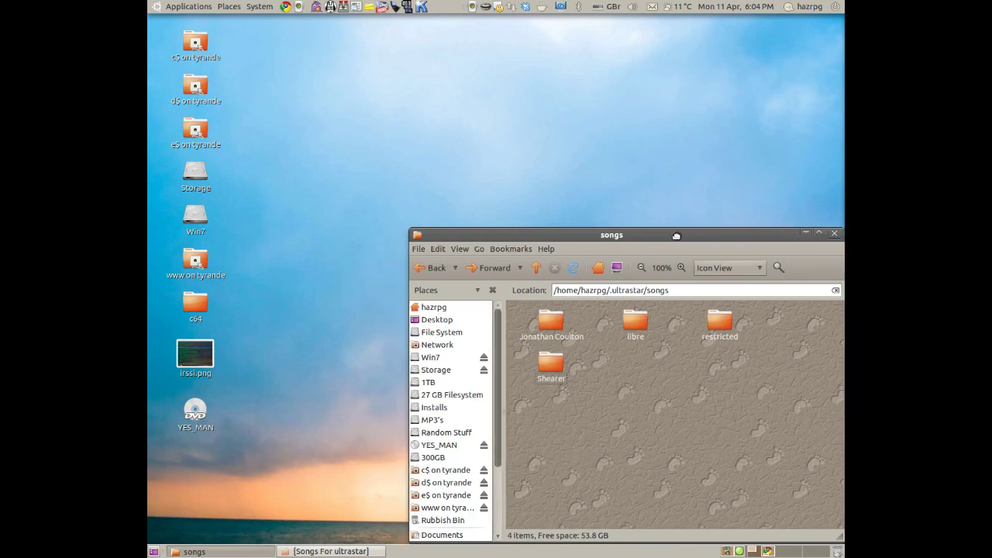
Launch Performous from the installed games and adjust the system volume.
click(183, 6)
mouse_move(199, 45)
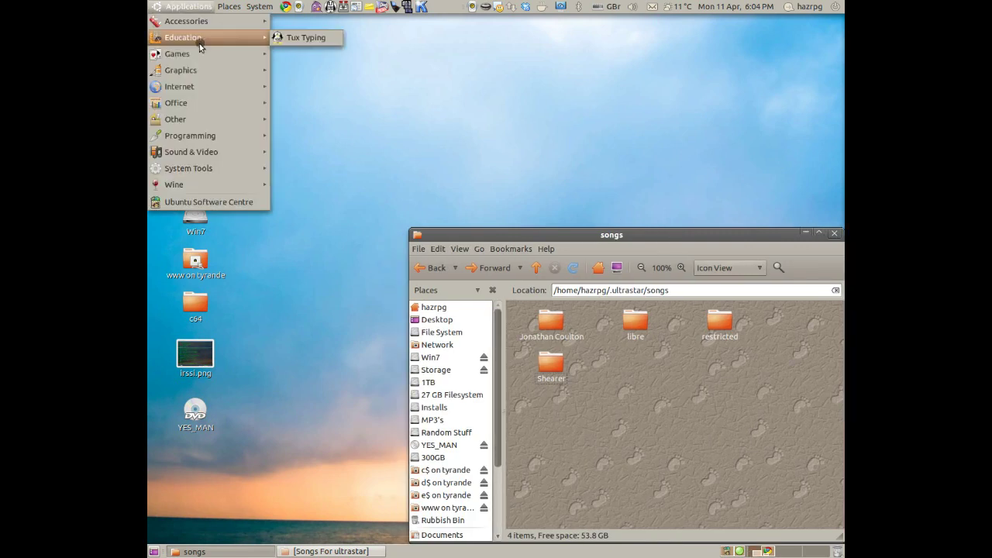
mouse_move(348, 57)
click(454, 70)
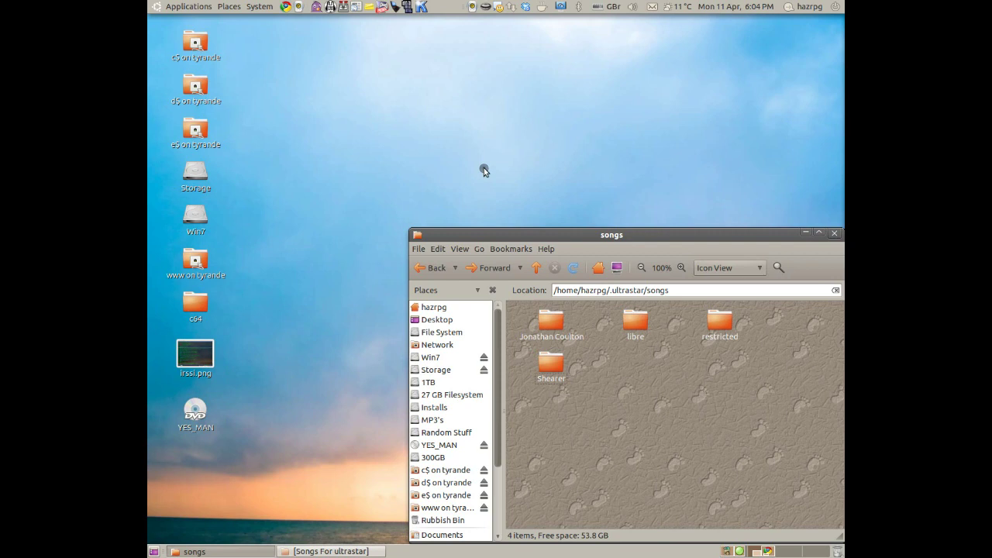
click(577, 153)
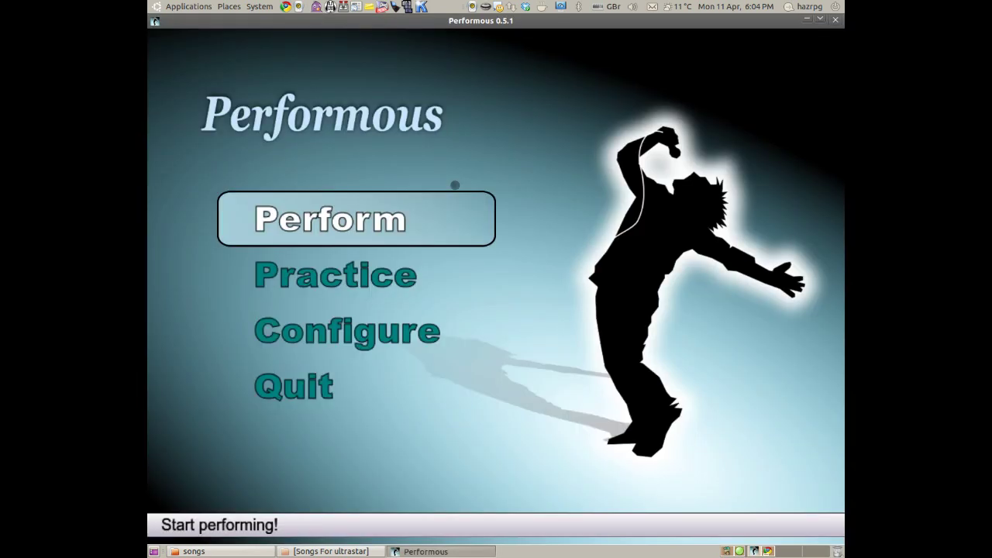
key(XF86AudioRaiseVolume)
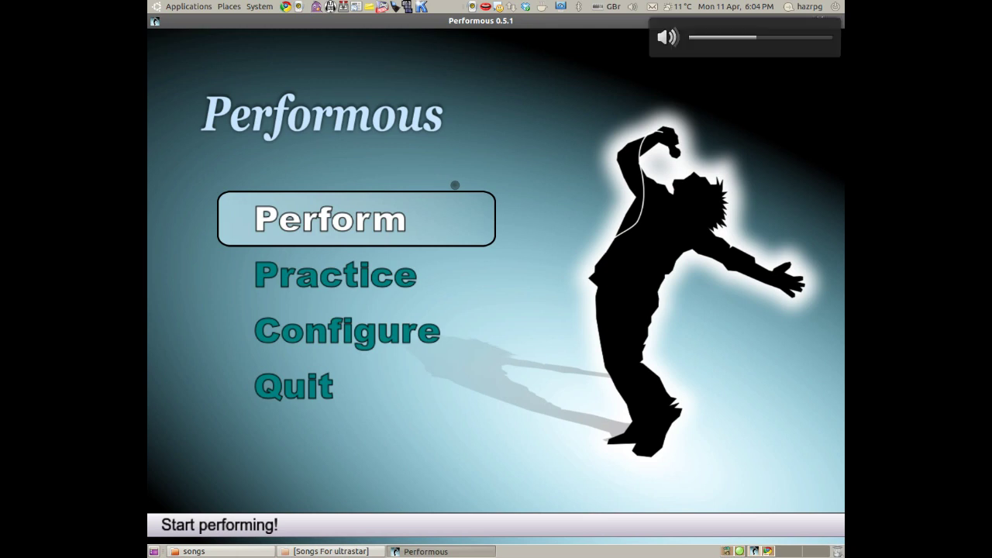
key(XF86AudioLowerVolume)
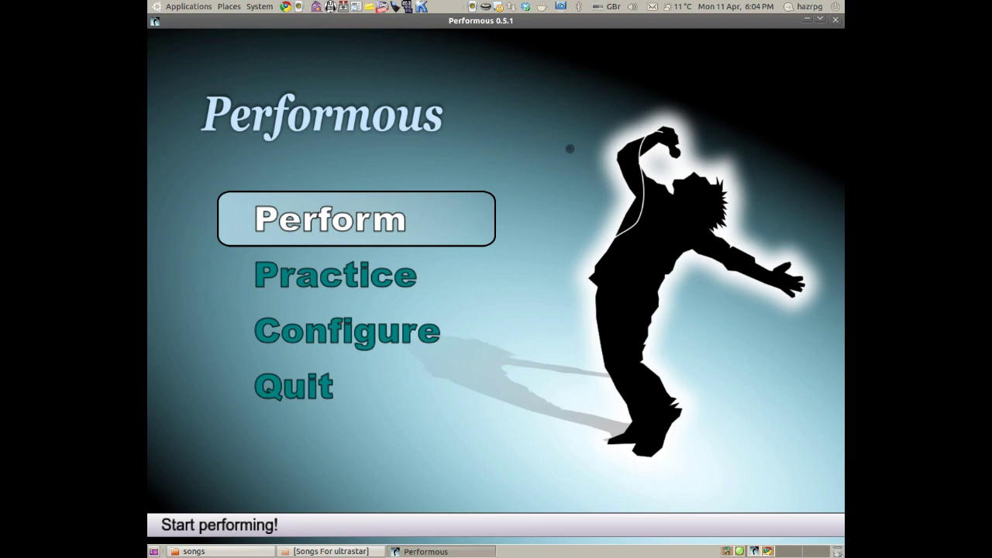
Open the Perform song list and browse through it to Chiron Beta Prime, checking for songs from the installed packs.
key(Return)
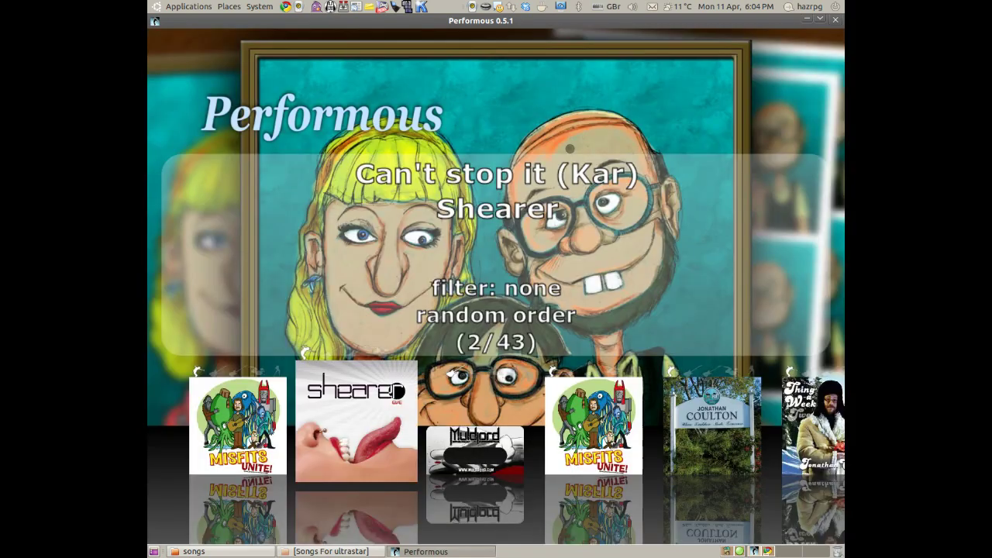
key(Right)
key(Right)
key(Right)
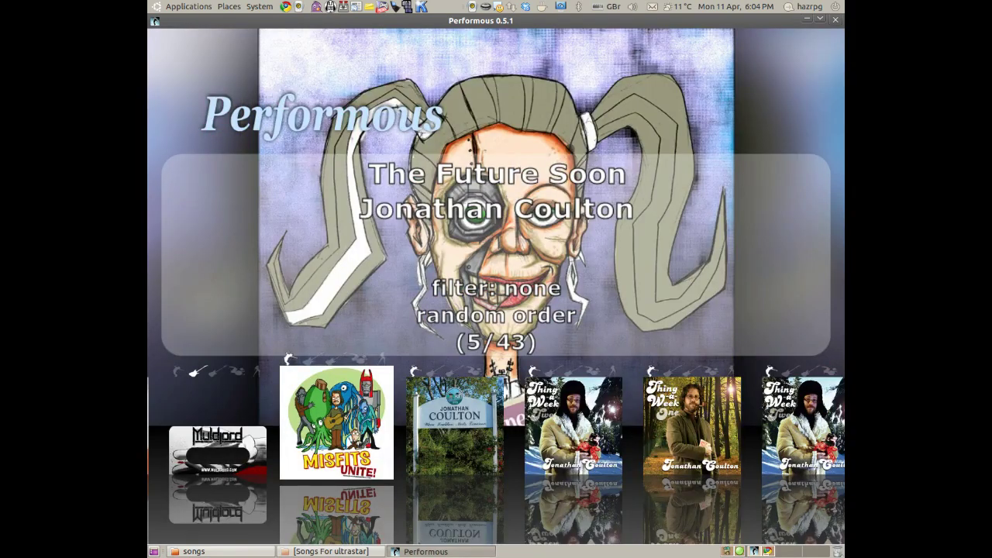
key(Right)
key(Right)
key(Right)
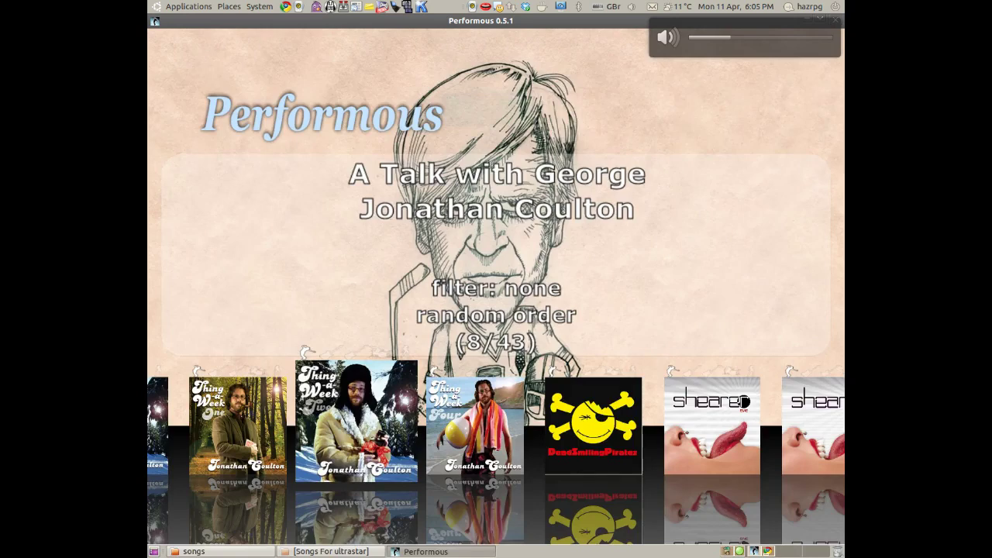
key(Left)
key(Left)
key(Left)
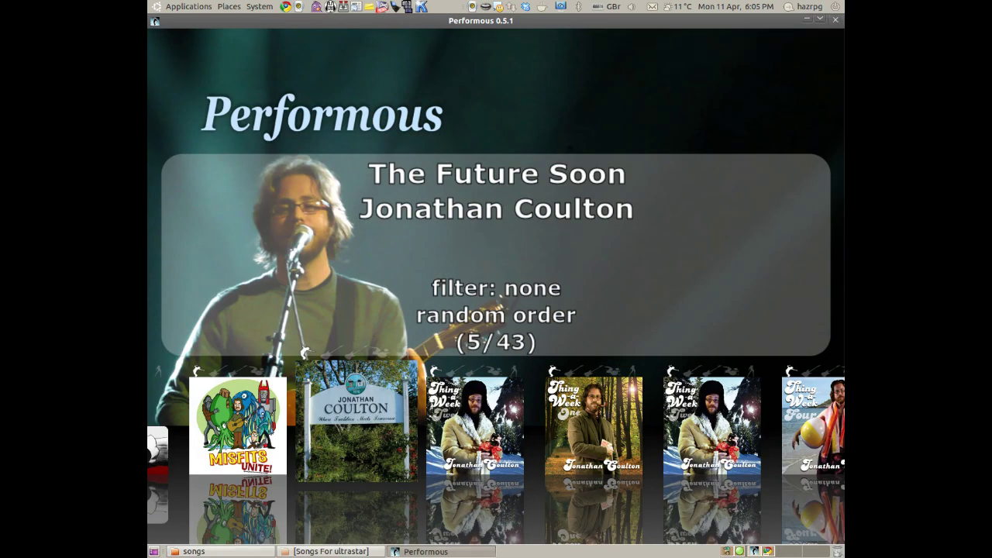
key(Left)
key(Left)
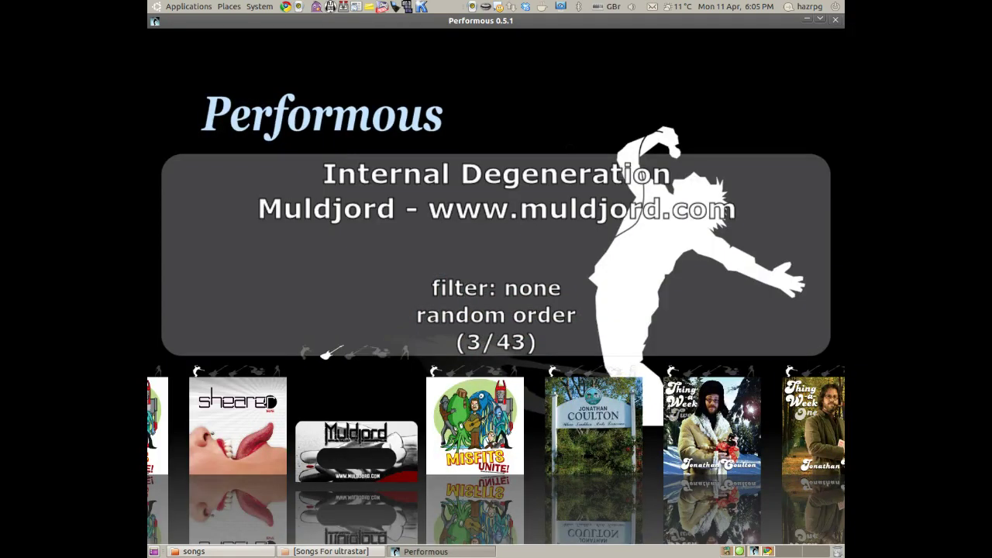
key(Left)
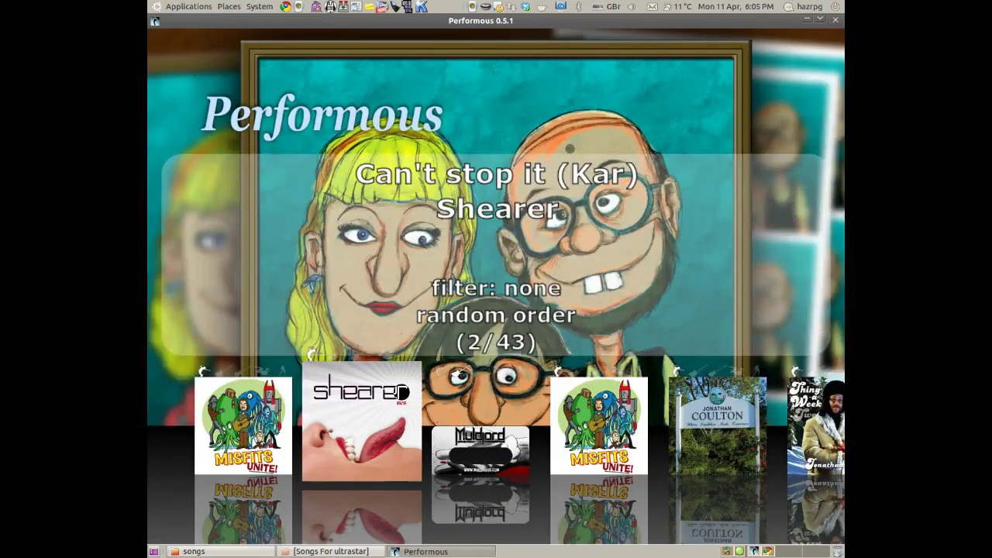
key(Right)
key(Right)
key(Right)
key(Right)
key(Right)
key(Right)
key(Right)
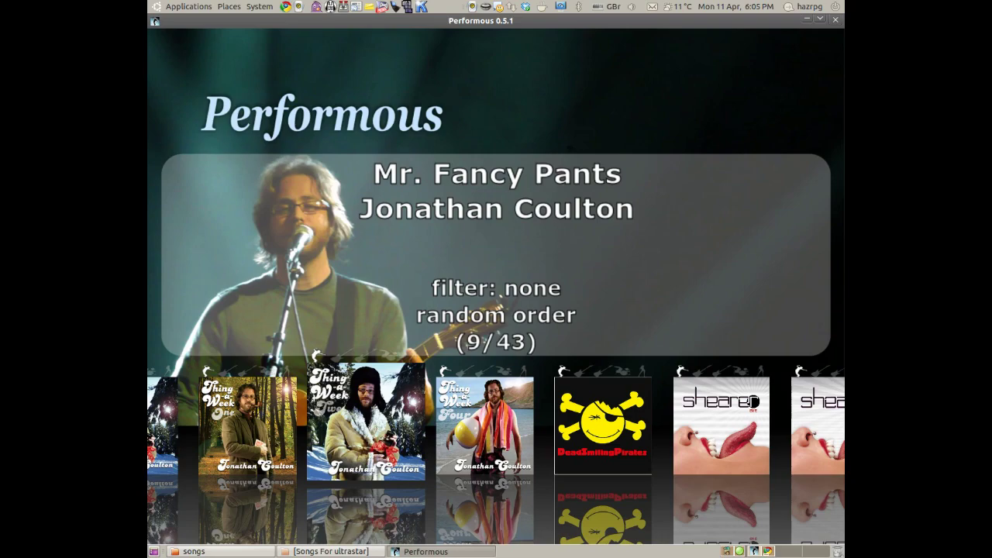
key(Right)
key(Right)
key(Right)
key(Right)
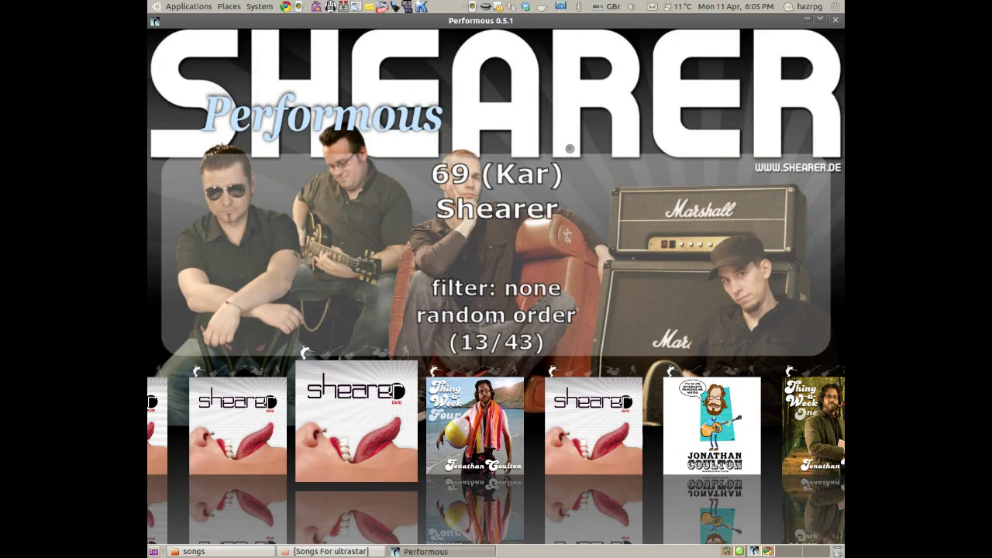
key(Right)
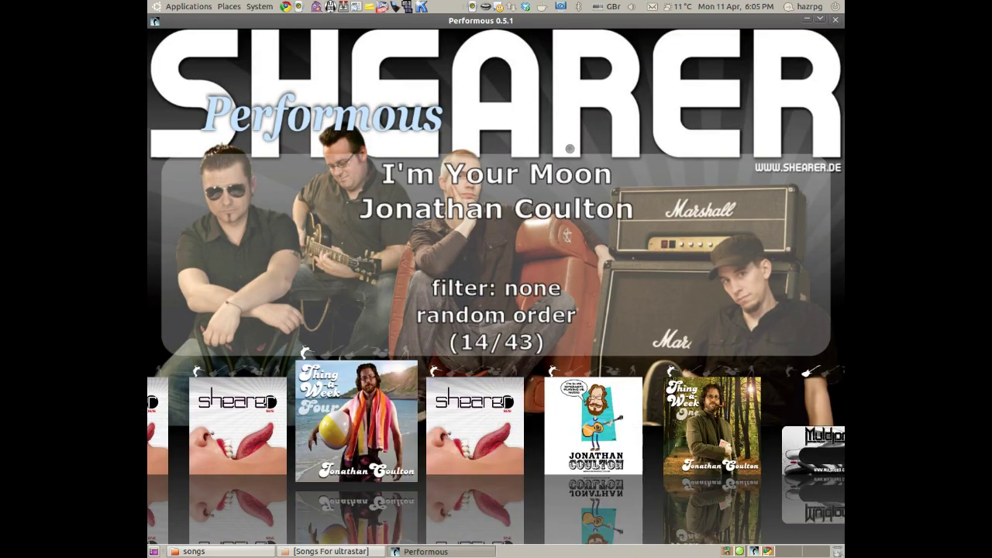
key(Right)
key(Right)
key(Right)
key(Right)
key(Right)
key(Right)
key(Right)
key(Right)
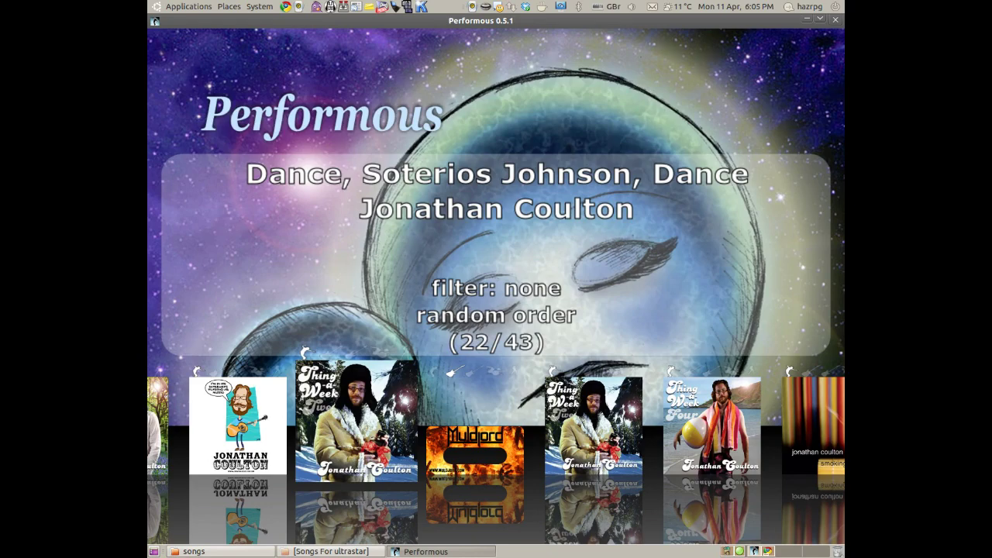
key(Right)
key(Right)
key(Right)
key(Right)
key(Right)
key(Right)
key(Right)
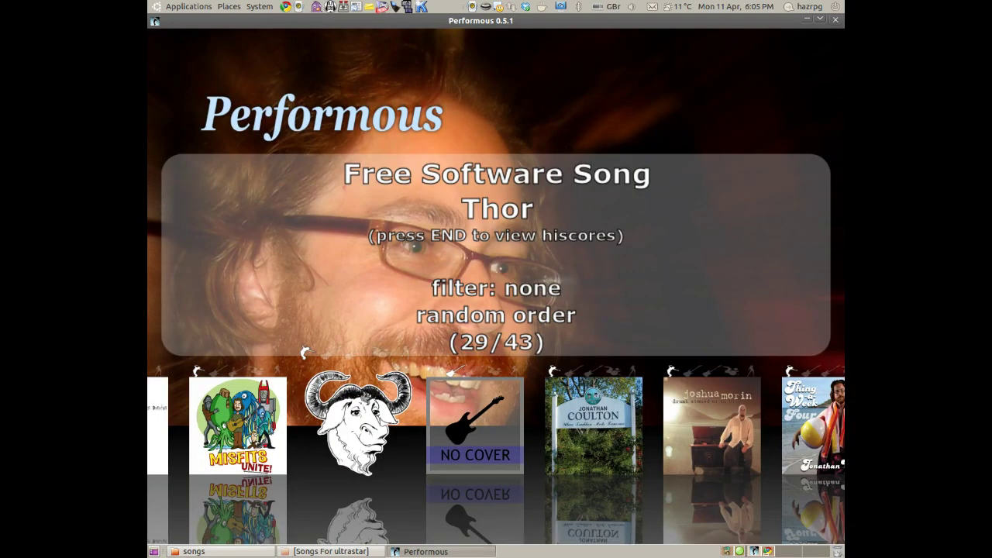
key(Right)
key(Right)
key(Right)
key(Right)
key(Right)
key(Right)
key(Right)
key(Right)
key(Right)
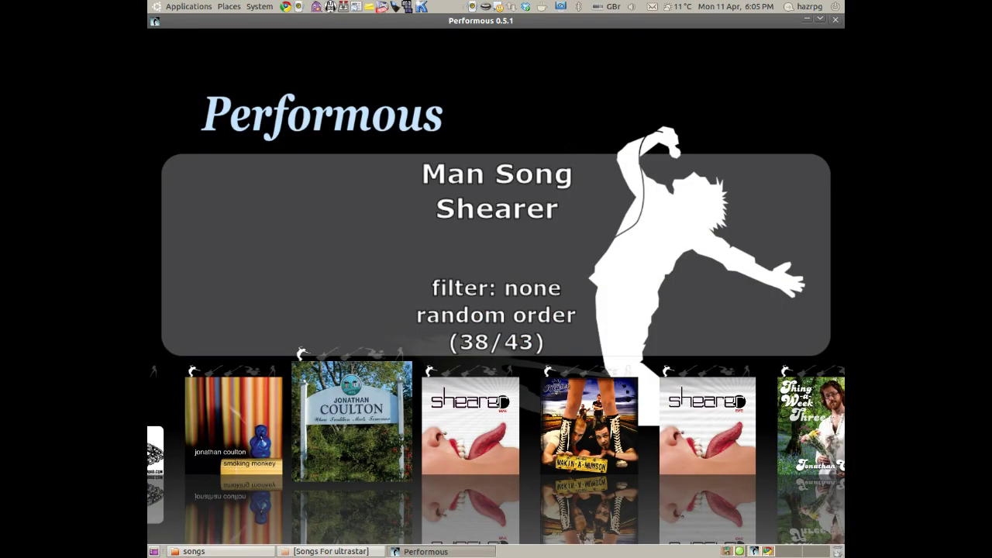
key(Right)
key(Right)
key(Right)
key(Right)
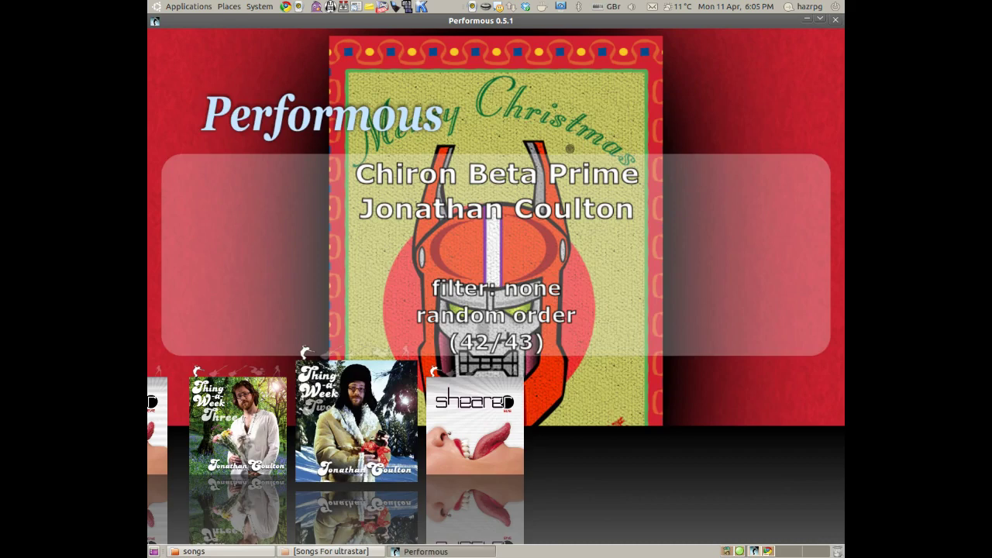
Return to the Performous main menu and move the selection to Configure.
key(Down)
key(Down)
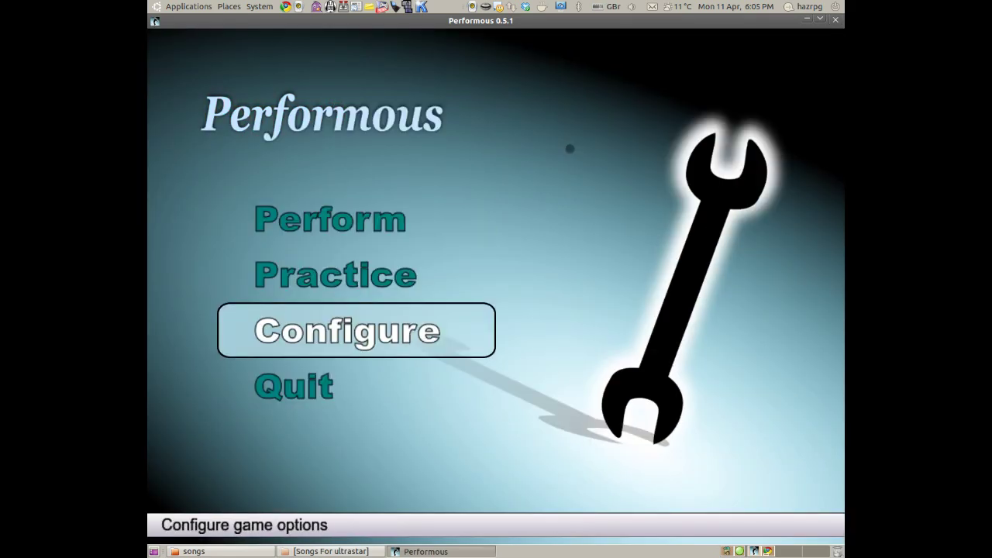